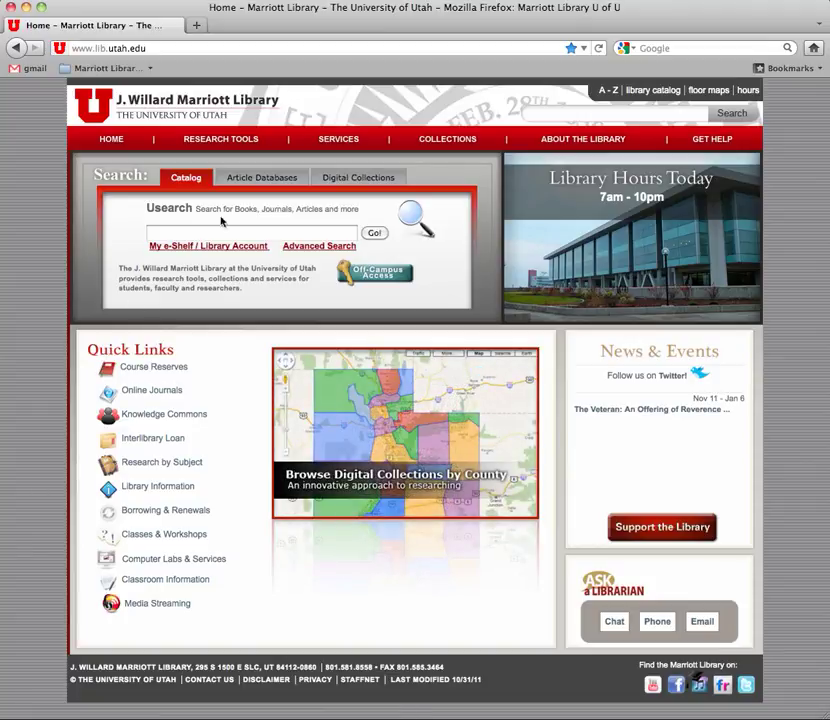
- Show the library's article databases starting with J and highlight the JSTOR entry
click(256, 180)
click(347, 226)
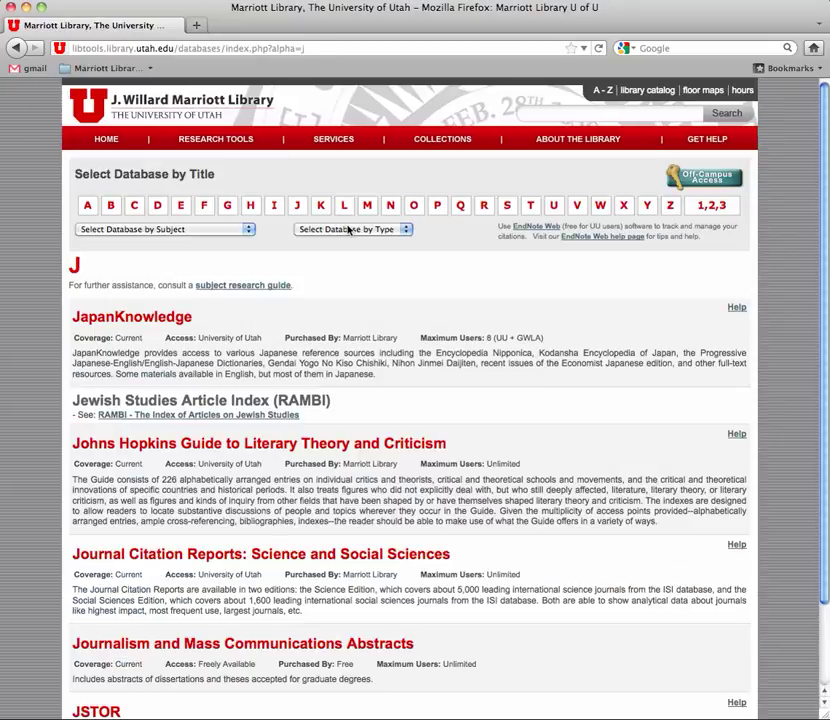
scroll(129, 345, down, 2)
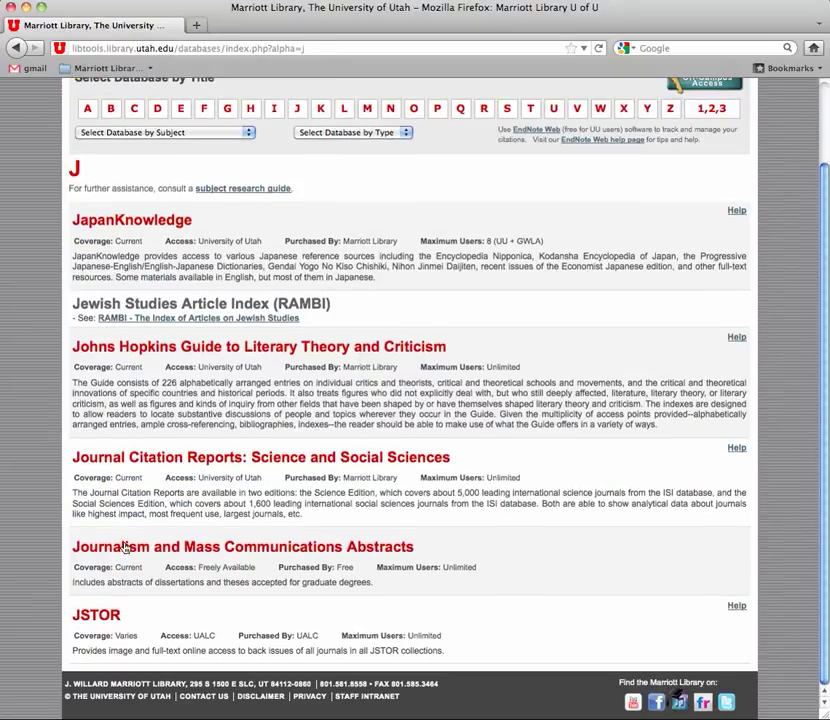
click(90, 618)
drag(90, 620, 76, 620)
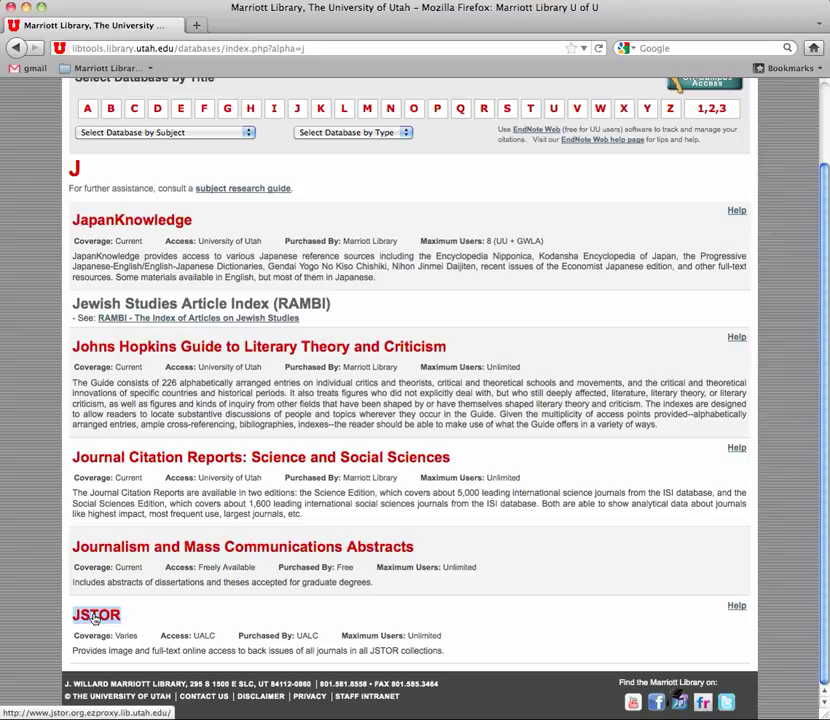
- Open JSTOR and enter the query 'coal and sustainability' in the home search box
click(95, 615)
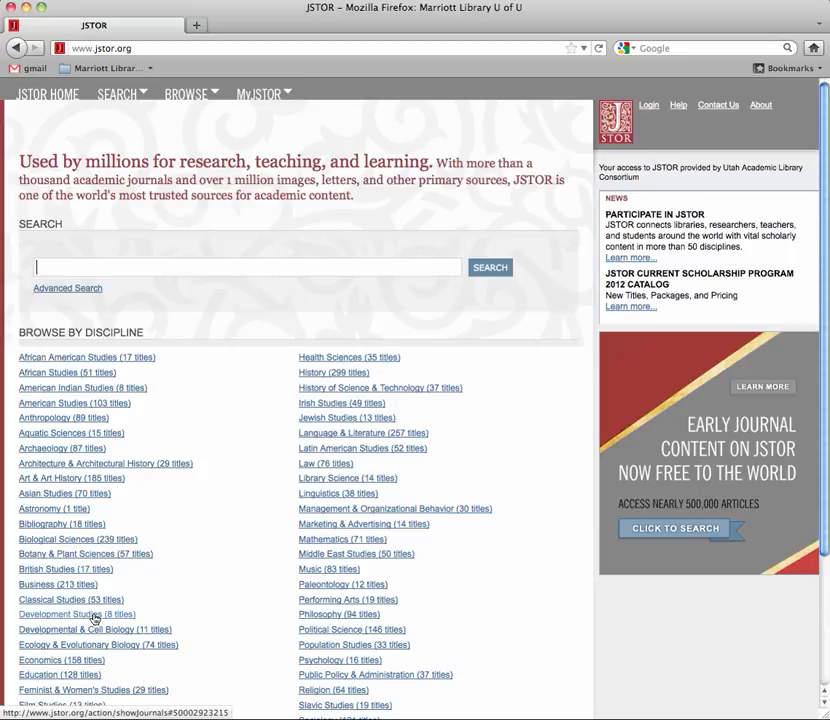
text(coal and sustainability)
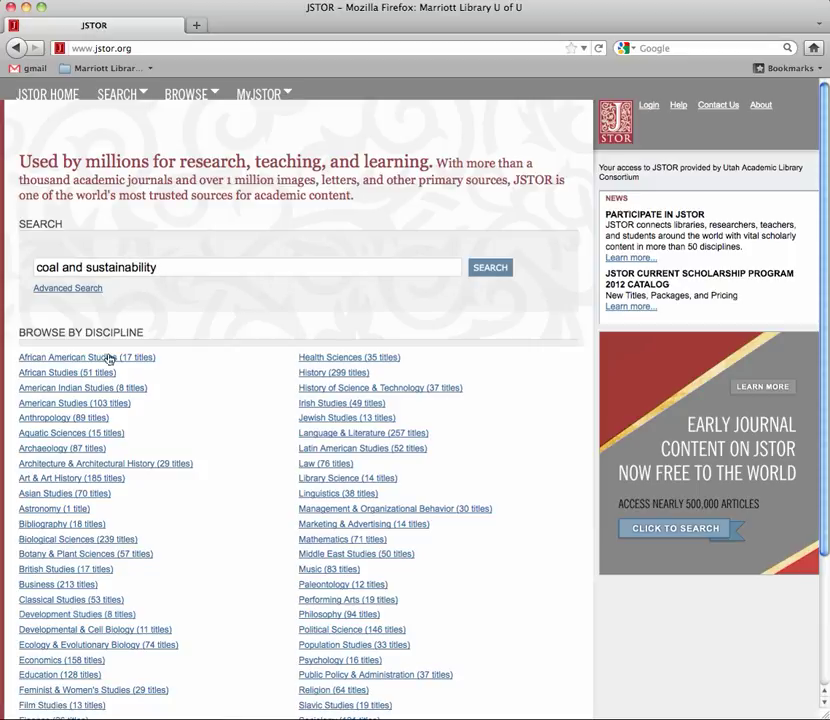
drag(83, 268, 63, 268)
- Run an Advanced Search for 'coal and sustainability' with the AND operator
click(60, 289)
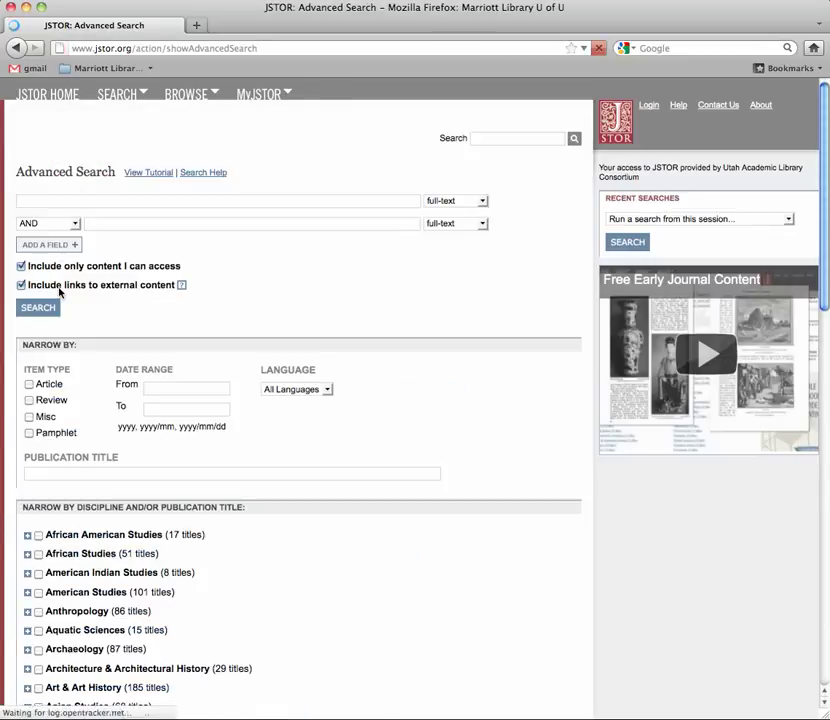
click(75, 223)
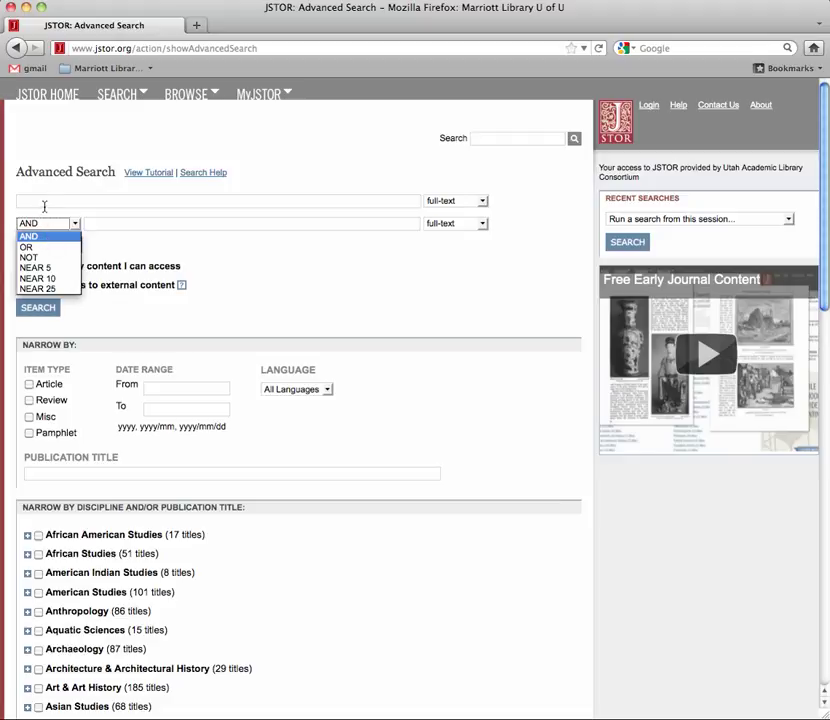
click(46, 201)
text(coal and sustainability)
key(Return)
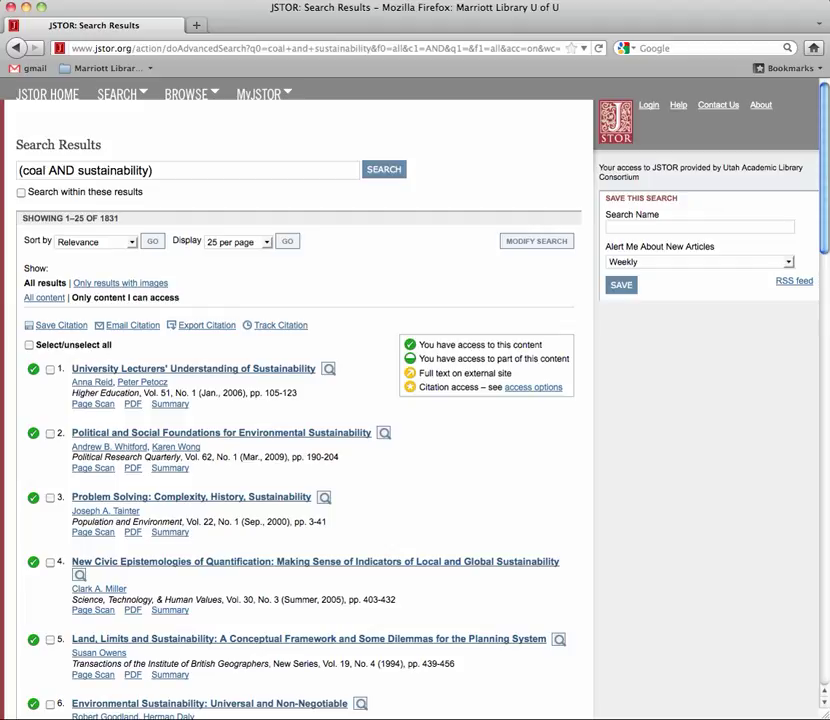
- Keep results sorted by Relevance and open 'Political and Social Foundations for Environmental Sustainability'
click(132, 242)
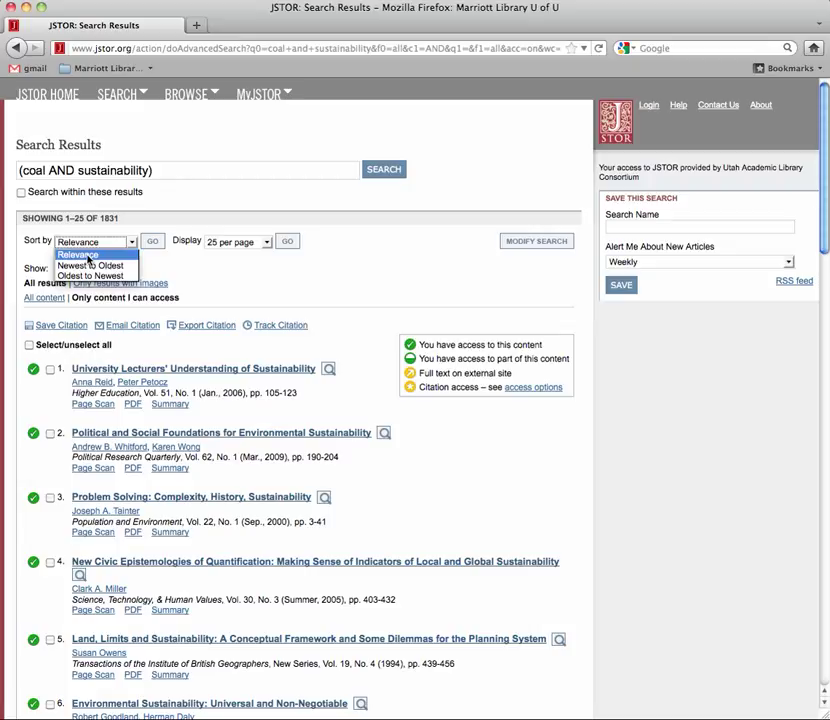
click(88, 257)
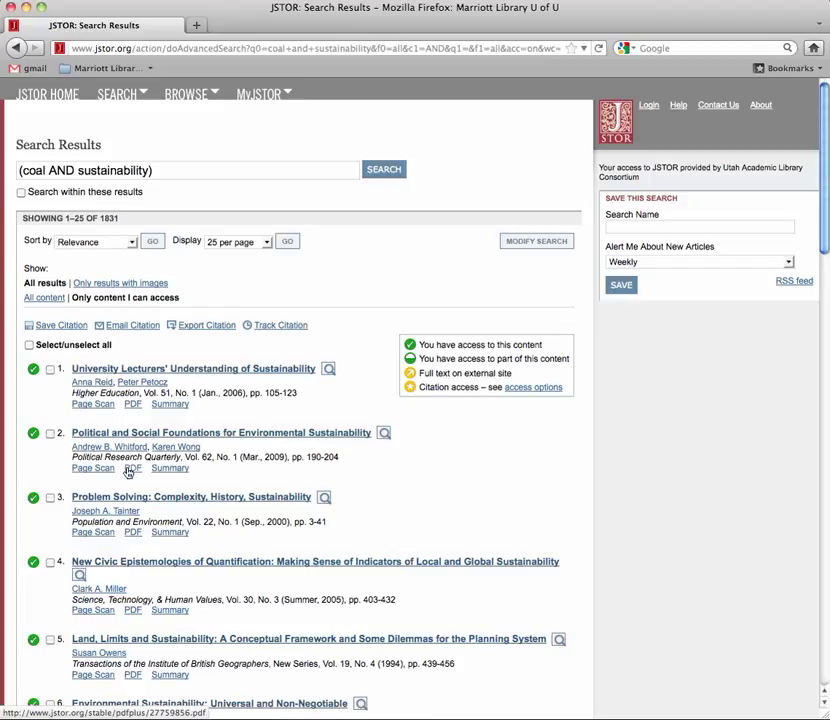
click(148, 433)
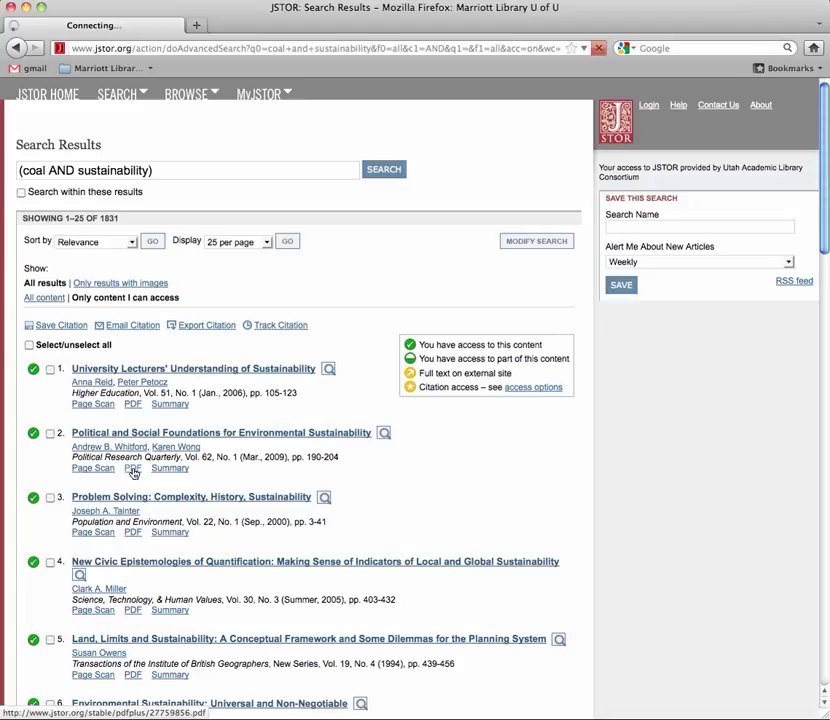
- Scroll through the article's Page Scan, then return to the 1,831 search results
click(133, 470)
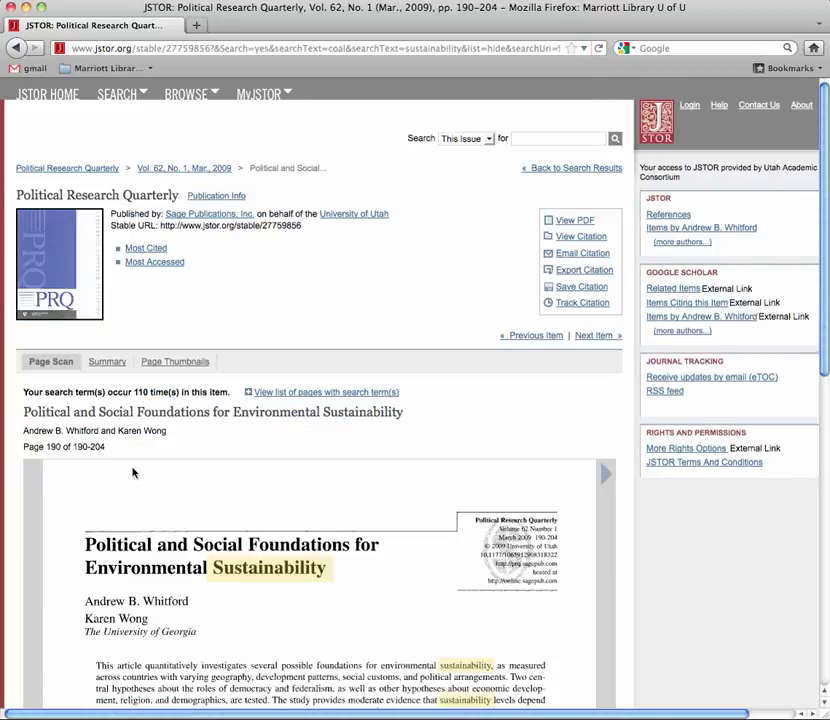
scroll(159, 452, down, 2)
scroll(159, 452, down, 1)
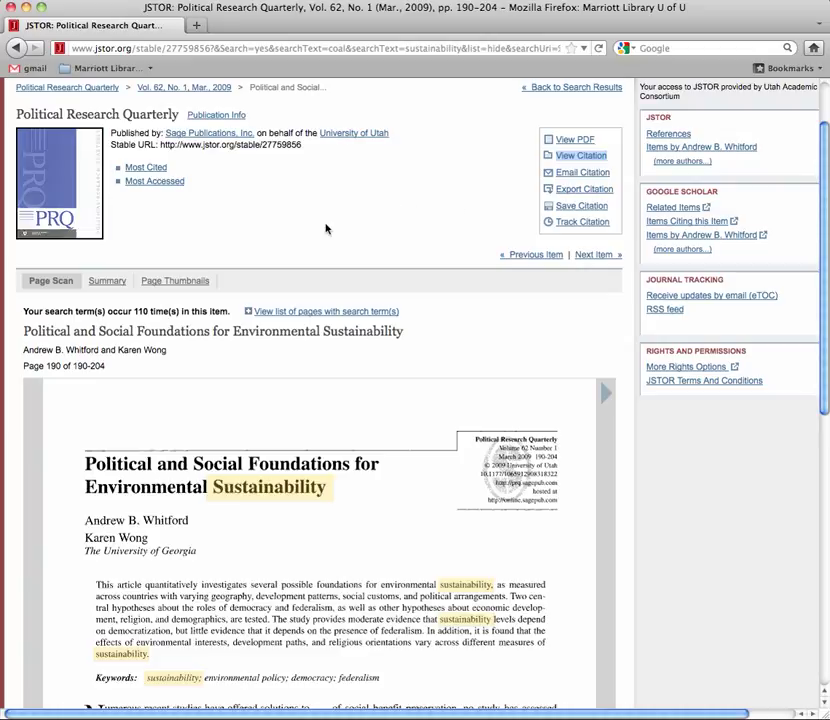
click(15, 47)
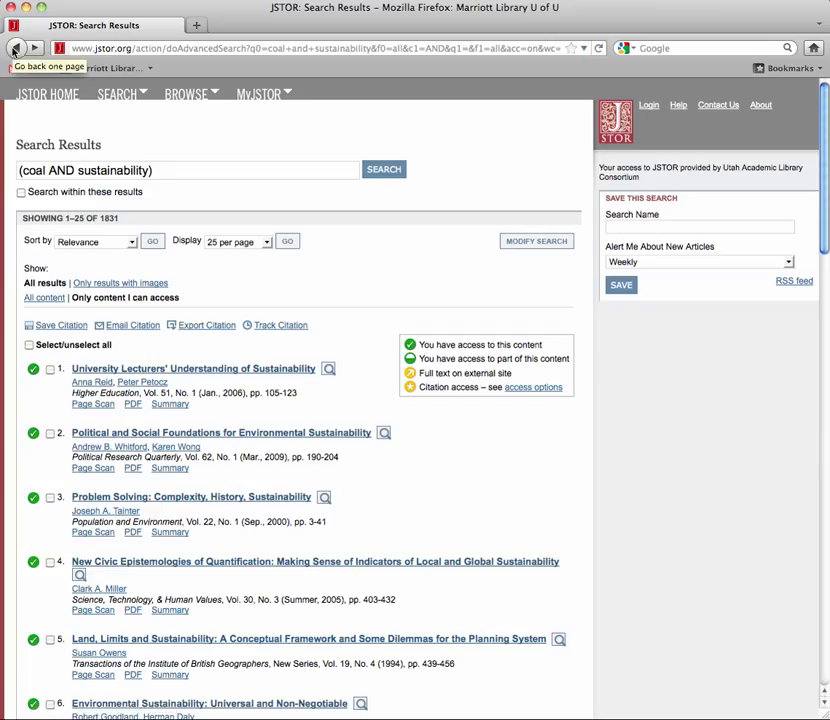
click(133, 468)
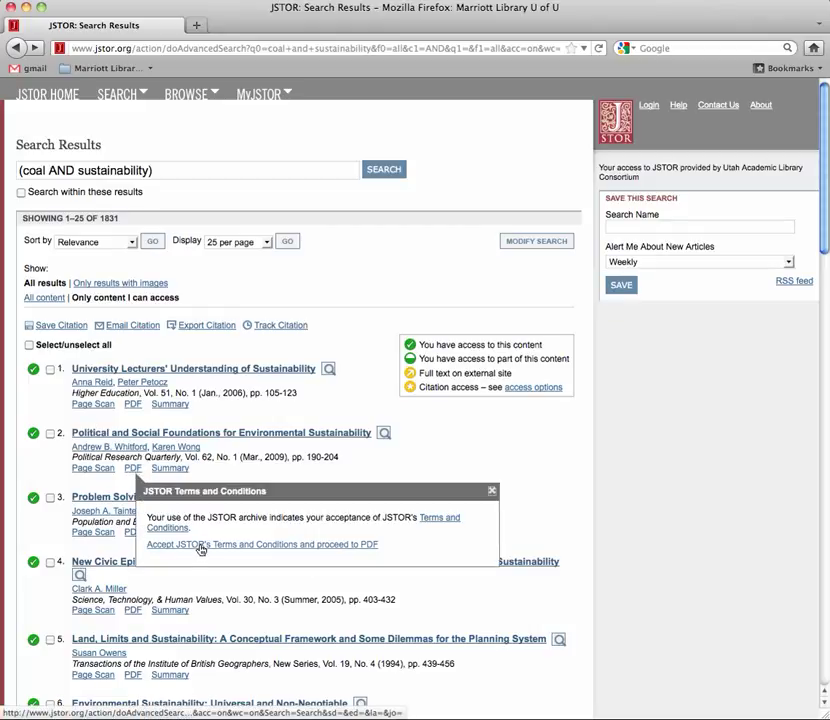
click(200, 546)
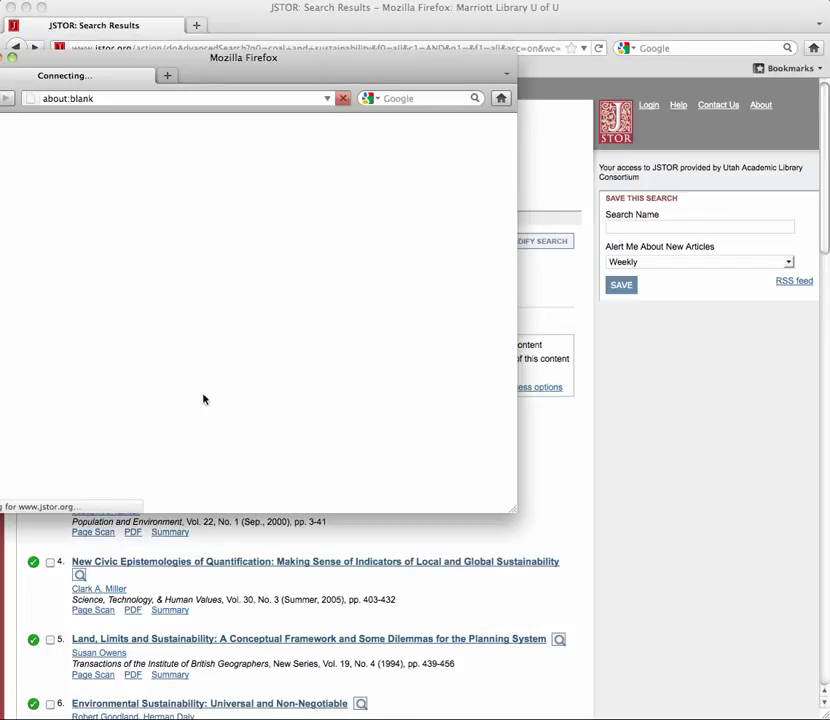
drag(207, 81, 292, 55)
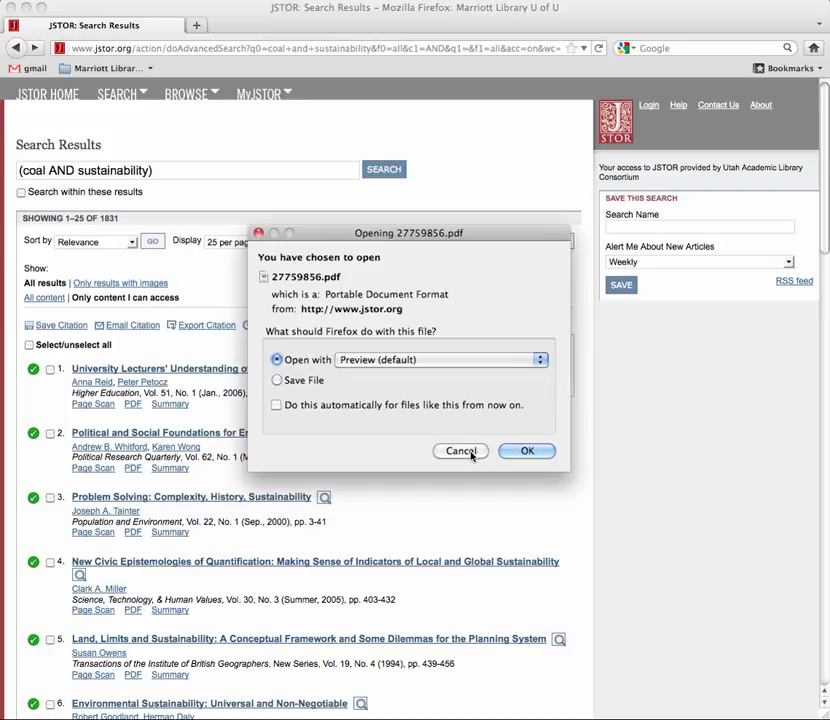
click(472, 453)
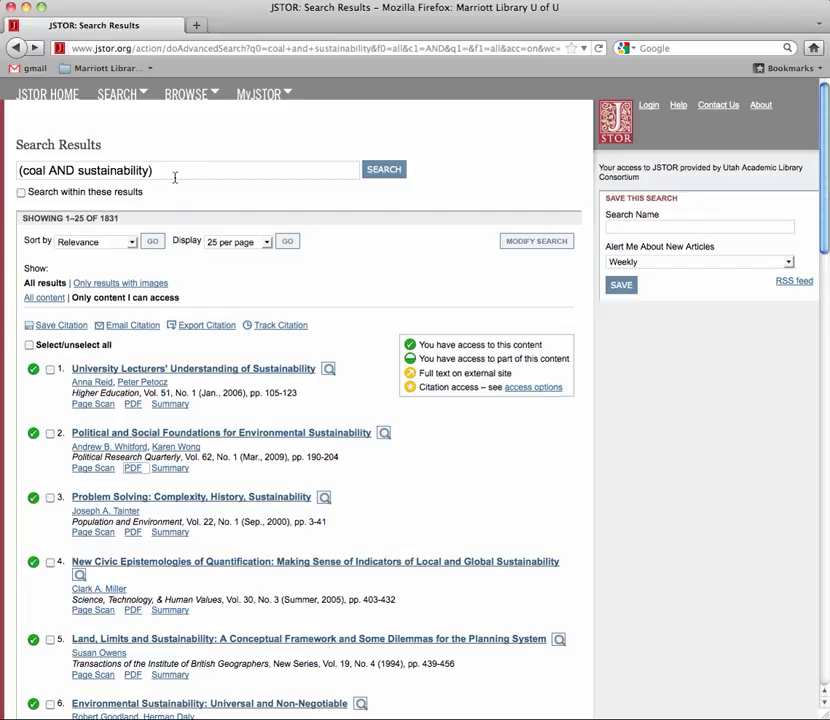
- Zoom the results page in two steps and replace the search query with an e-mail address
key(super+plus)
key(super+plus)
key(super+plus)
key(super+plus)
key(super+plus)
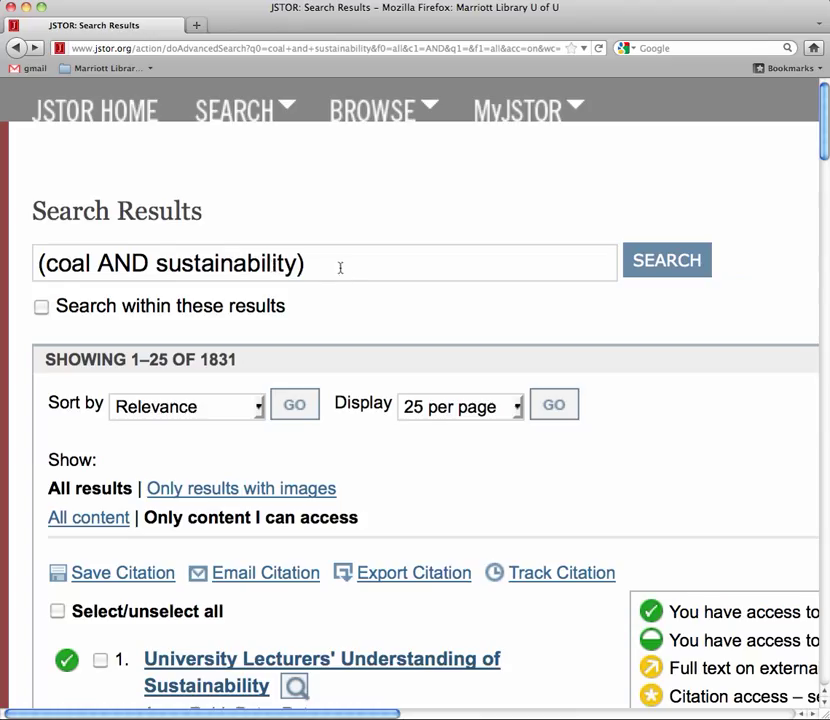
drag(335, 265, 22, 274)
key(super+plus)
key(super+plus)
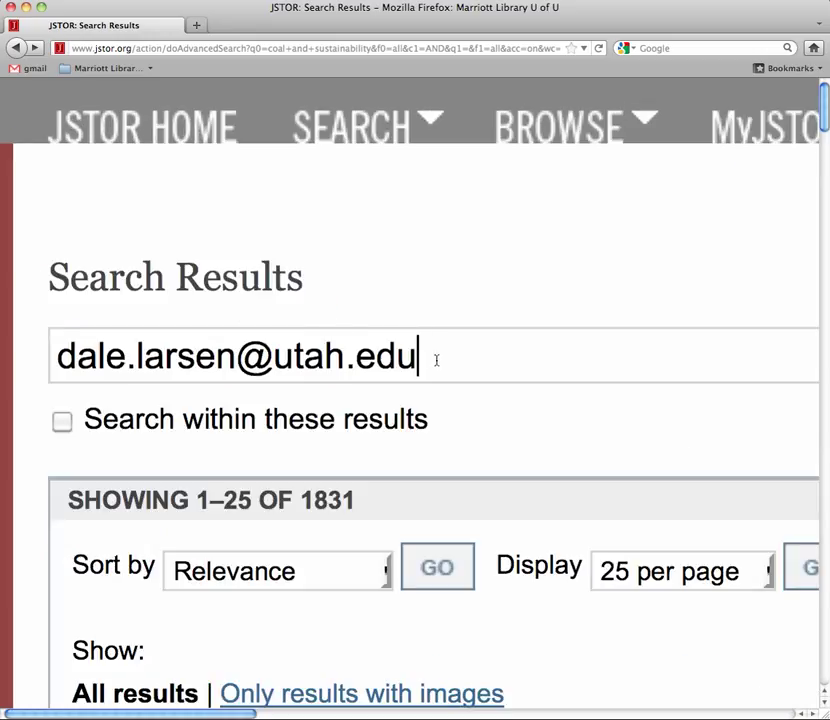
drag(441, 361, 41, 361)
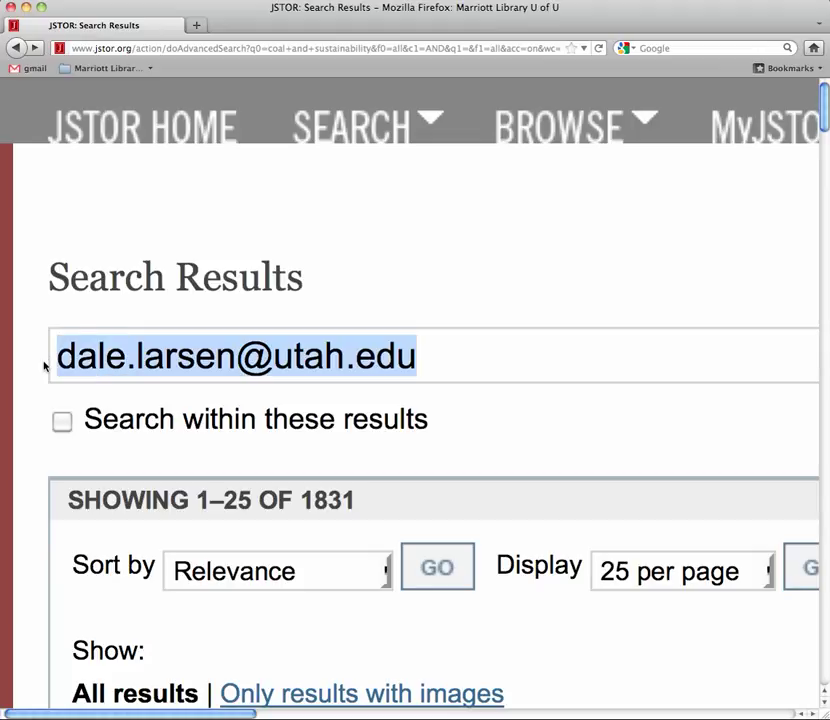